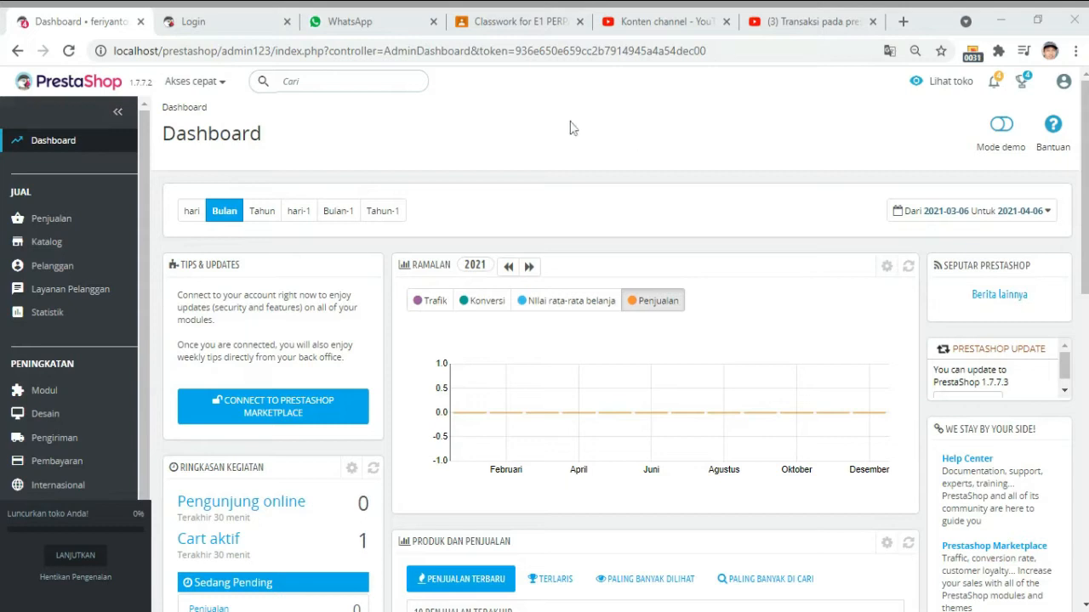
# Look at the storefront login page, and open the Kurir page under Pengiriman in the back office.
pyautogui.click(239, 30)
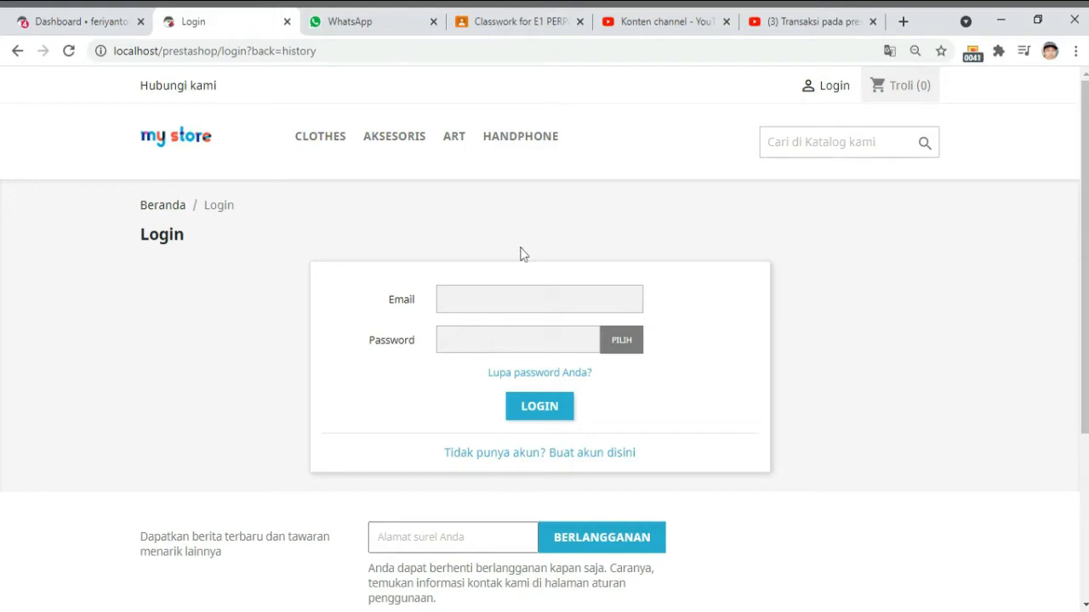
pyautogui.click(71, 27)
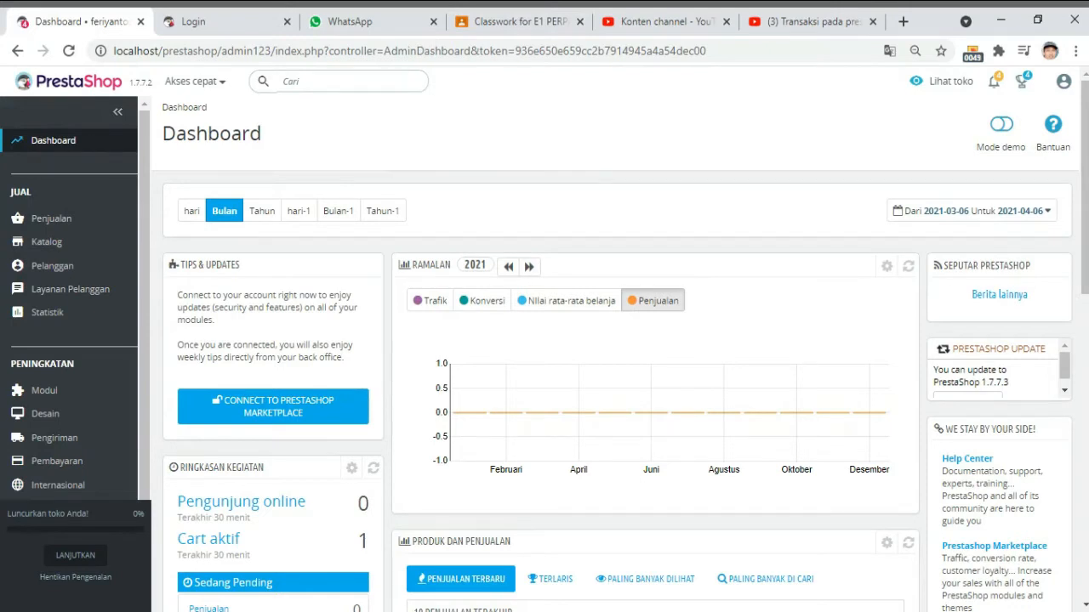
pyautogui.scroll(-2, 146, 357)
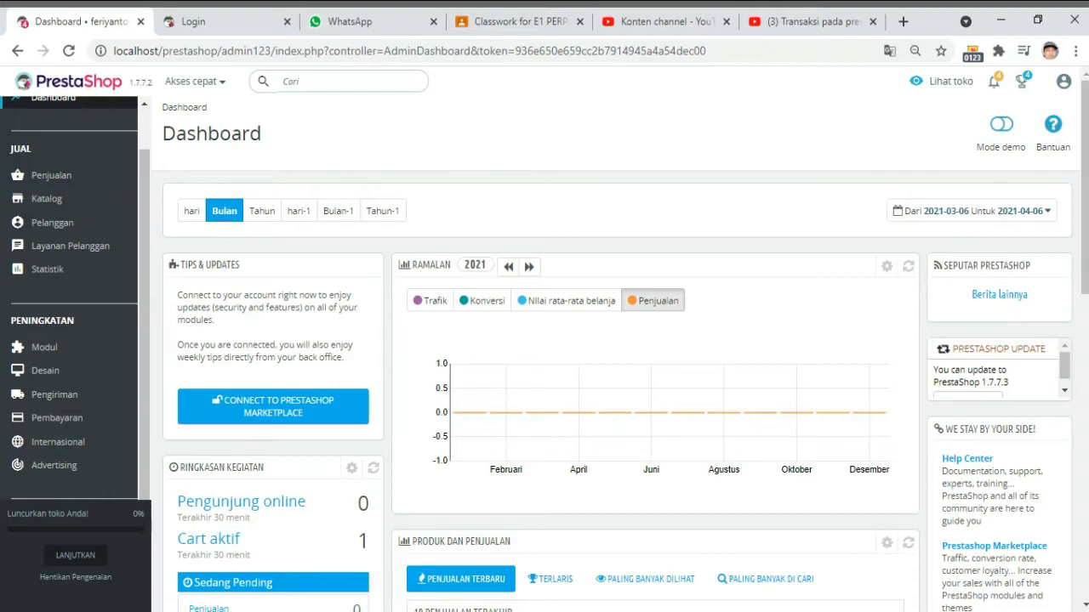
pyautogui.moveTo(67, 405)
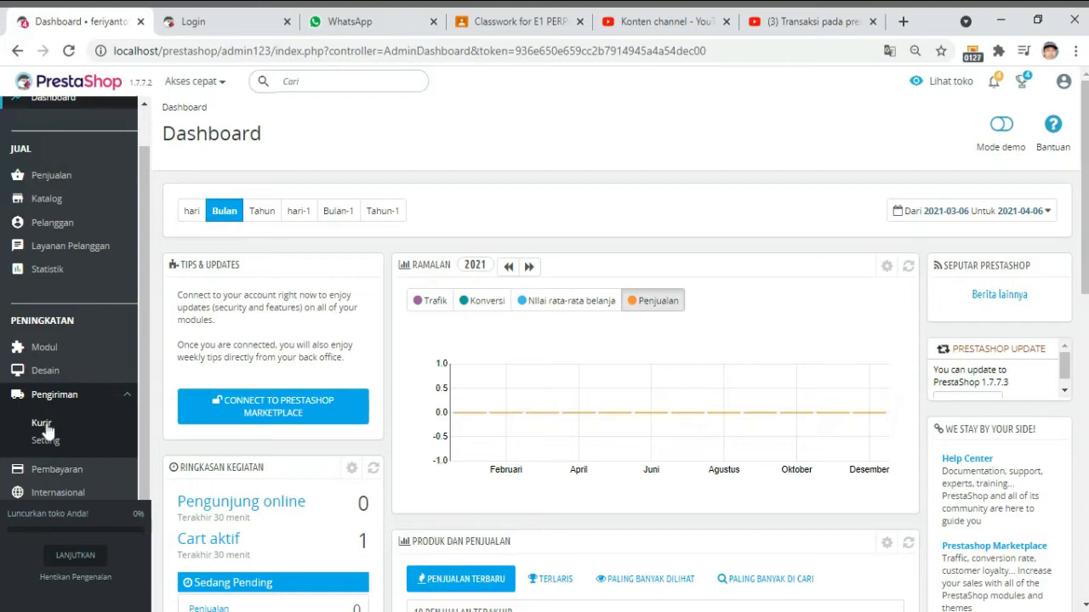
pyautogui.click(46, 427)
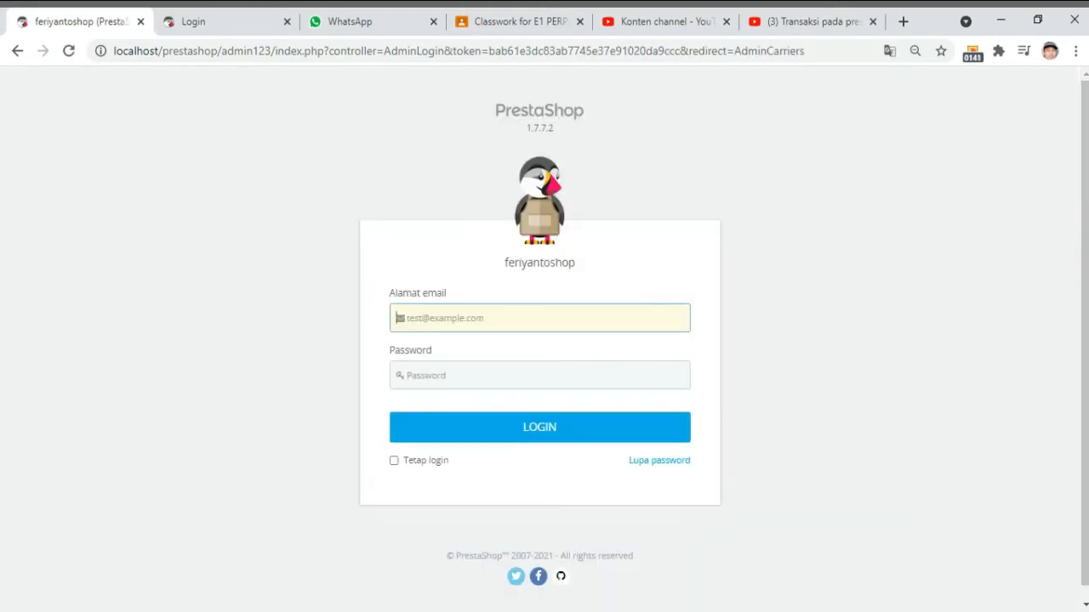
# Log in to the back office with the administrator's e-mail and account password.
pyautogui.click(468, 318)
pyautogui.press('Return')
pyautogui.press('Tab')
pyautogui.write('••••••')
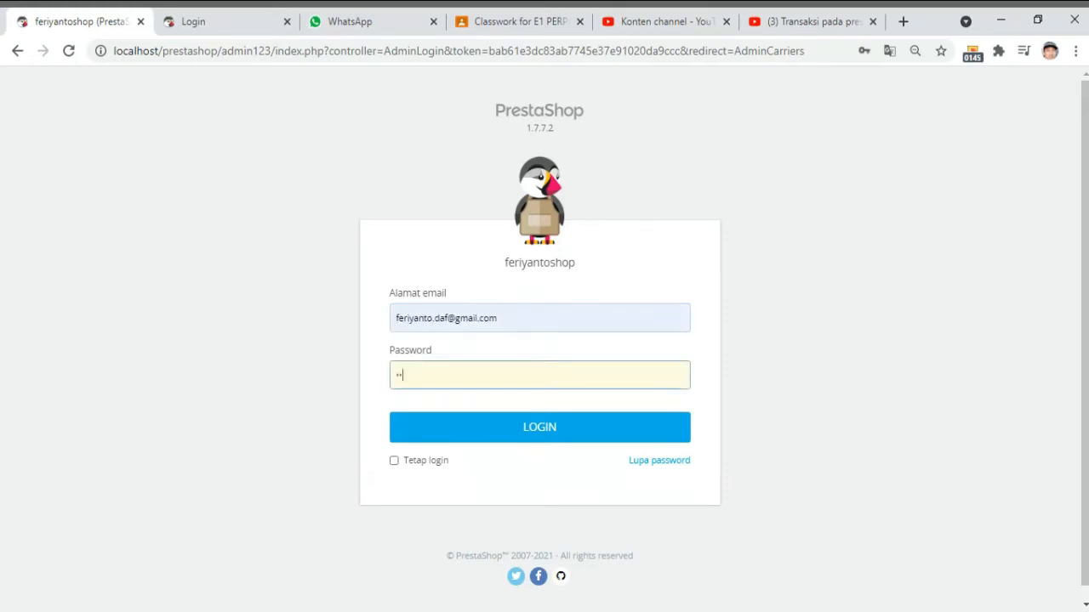
pyautogui.write('•••')
pyautogui.click(426, 438)
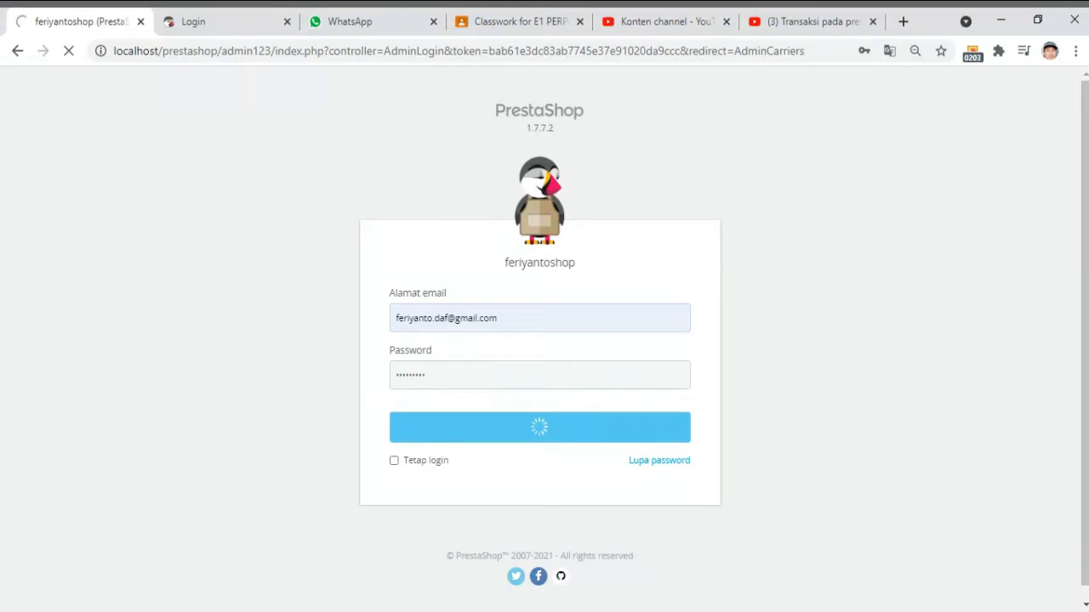
# Fill in the customer's e-mail on the storefront login page, adapting the suggested address.
pyautogui.click(255, 19)
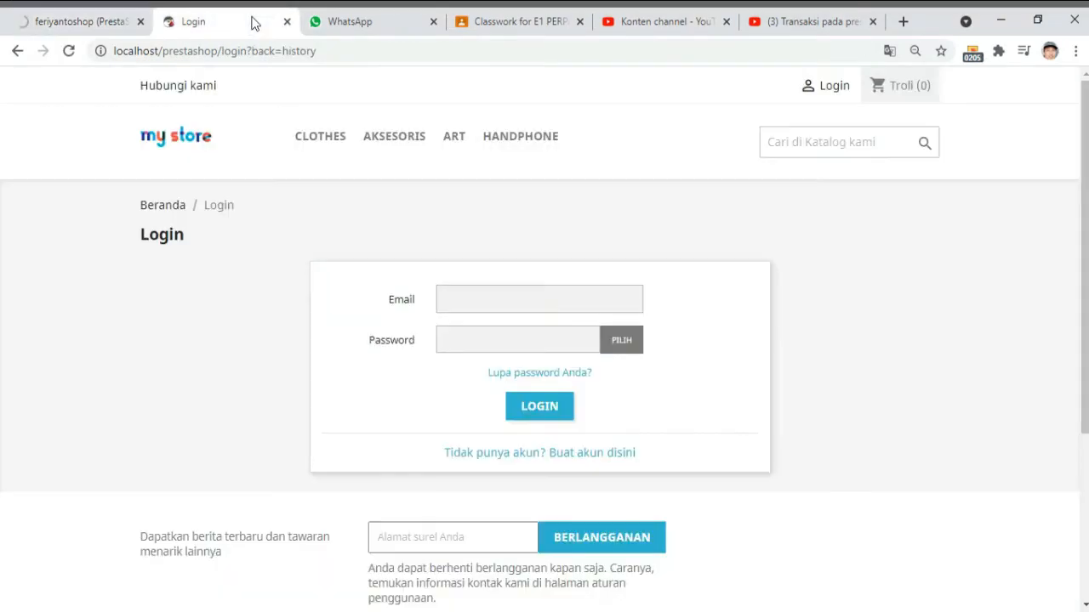
pyautogui.click(539, 299)
pyautogui.press('Down')
pyautogui.press('Down')
pyautogui.press('Return')
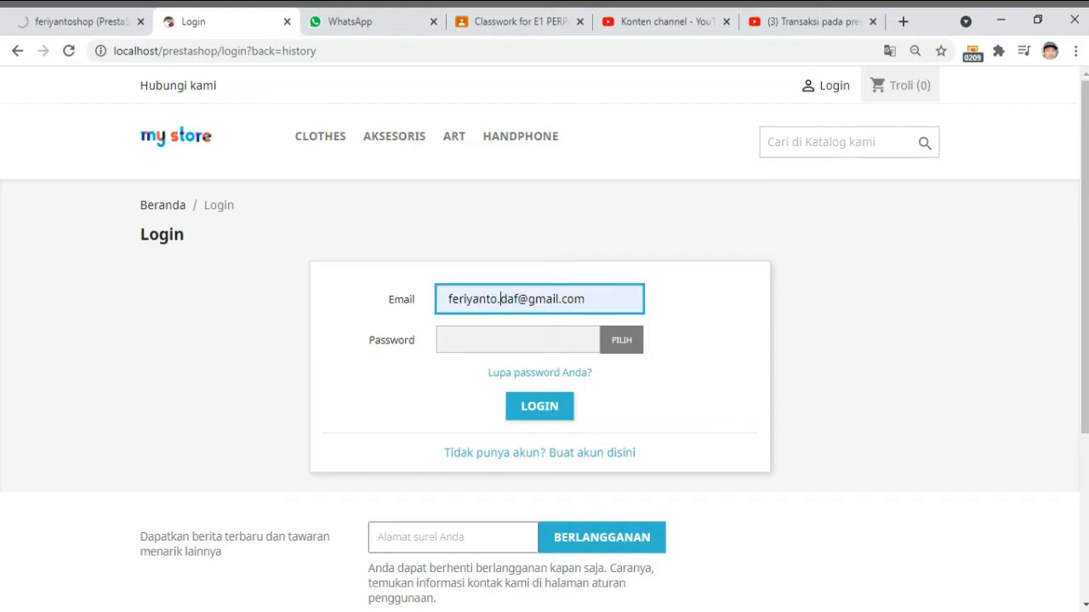
pyautogui.press('Delete')
pyautogui.press('Delete')
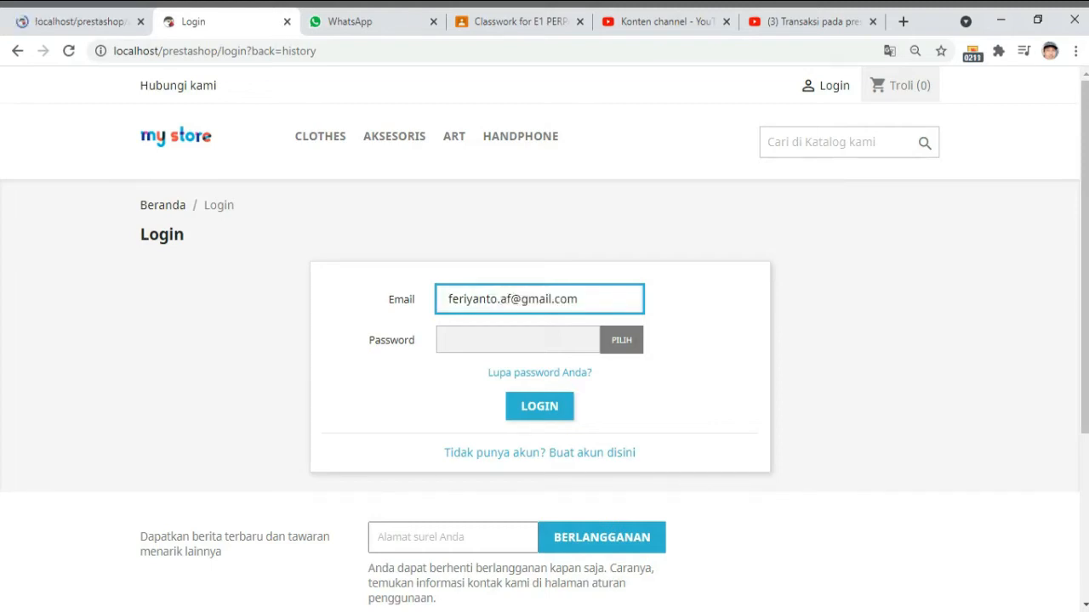
pyautogui.press('Delete')
pyautogui.write('blog')
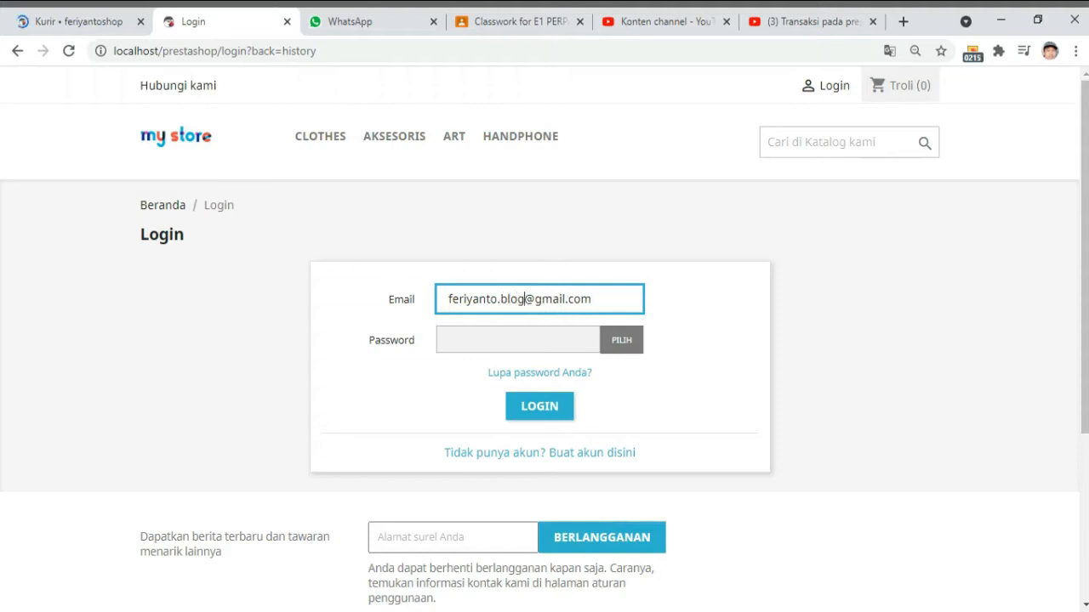
# Enter the customer's account password and log in to the storefront.
pyautogui.press('Tab')
pyautogui.write('•••••')
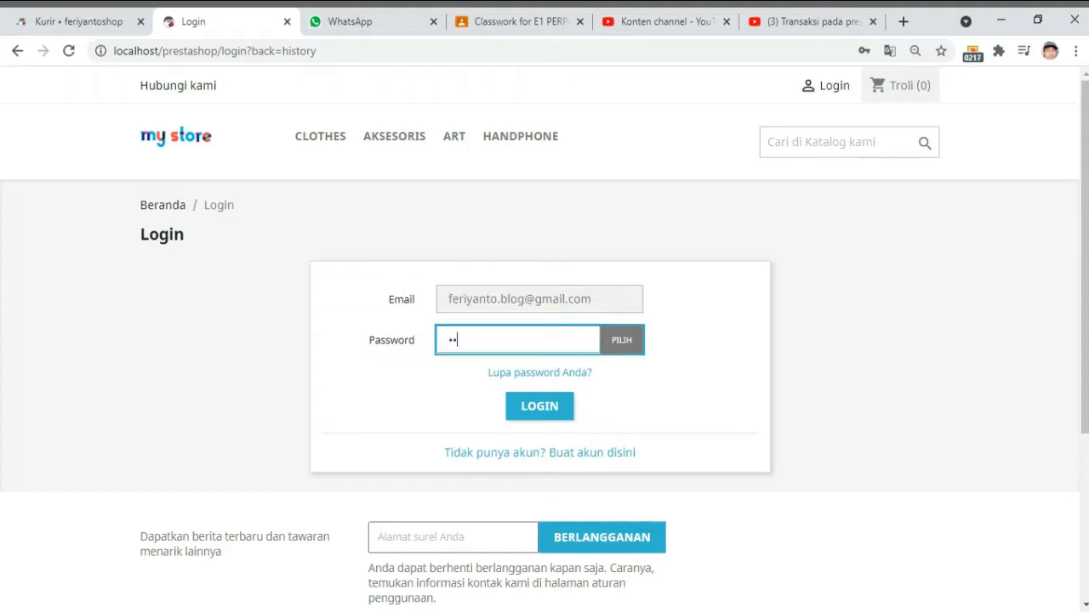
pyautogui.write('••••')
pyautogui.click(539, 406)
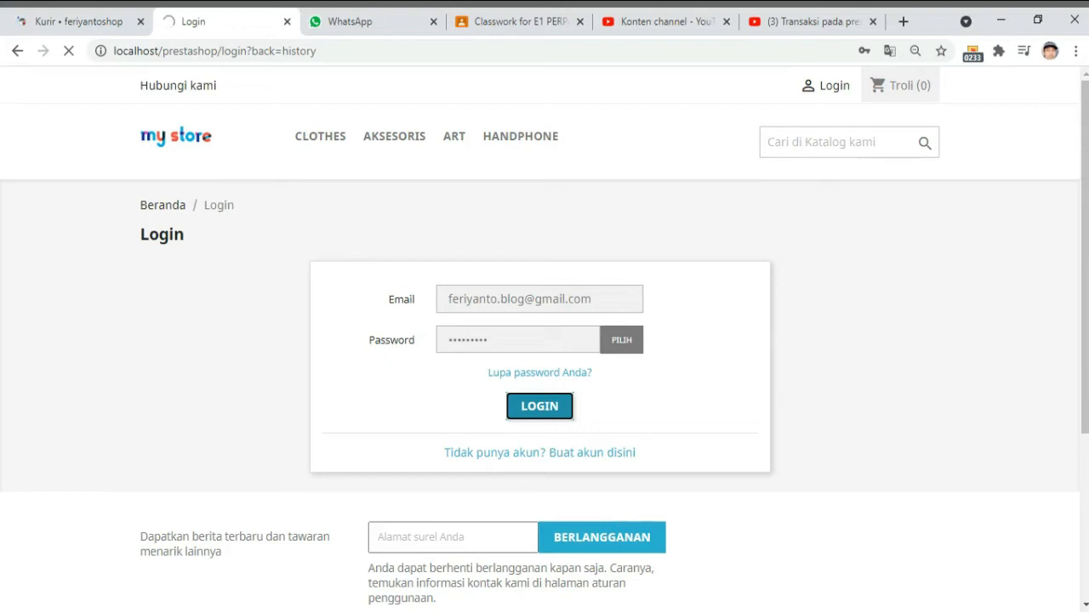
# Open the carrier with the 2 - 5 hari delivery time for editing in the back office and review its general settings.
pyautogui.click(54, 23)
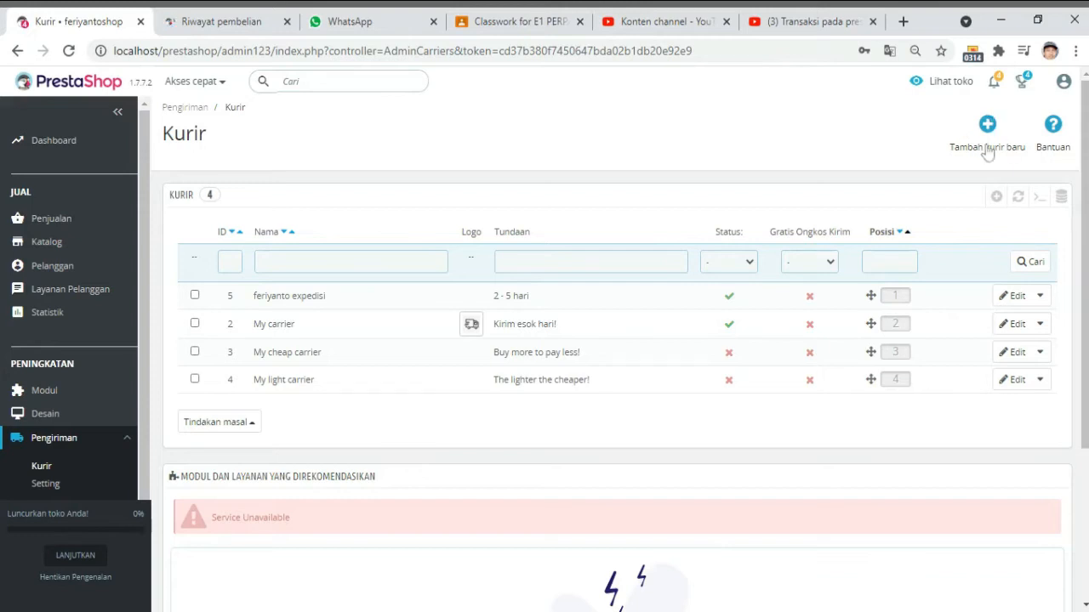
pyautogui.click(1017, 297)
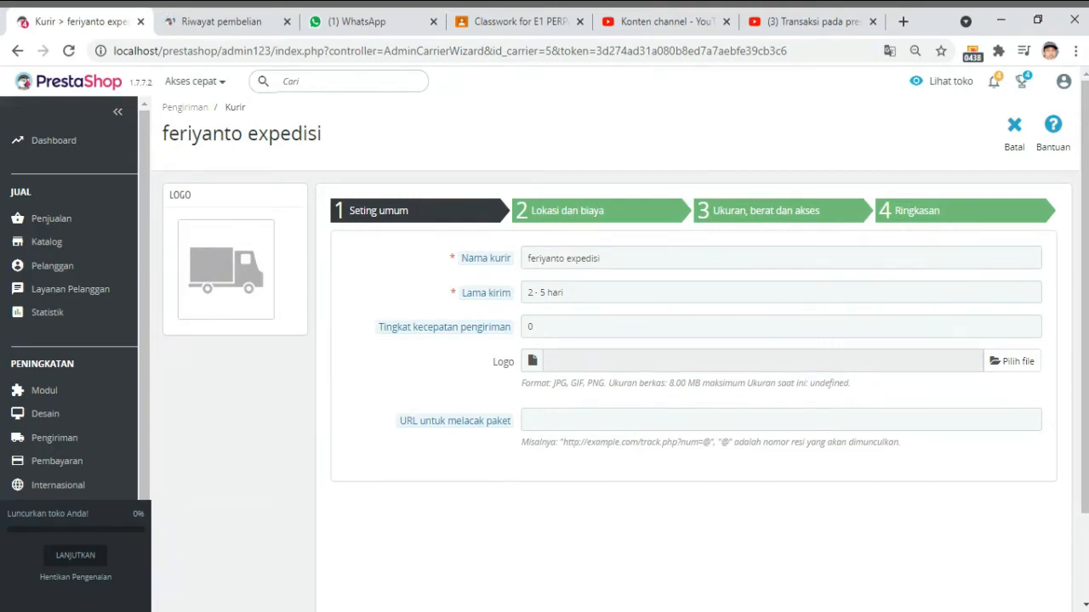
pyautogui.scroll(-2, 741, 360)
pyautogui.scroll(2, 741, 360)
pyautogui.scroll(-2, 741, 360)
pyautogui.scroll(2, 741, 361)
# Examine the carrier's Lokasi dan biaya settings: handling cost, free shipping, billing basis, tax, out-of-range behaviour and weight range.
pyautogui.click(608, 206)
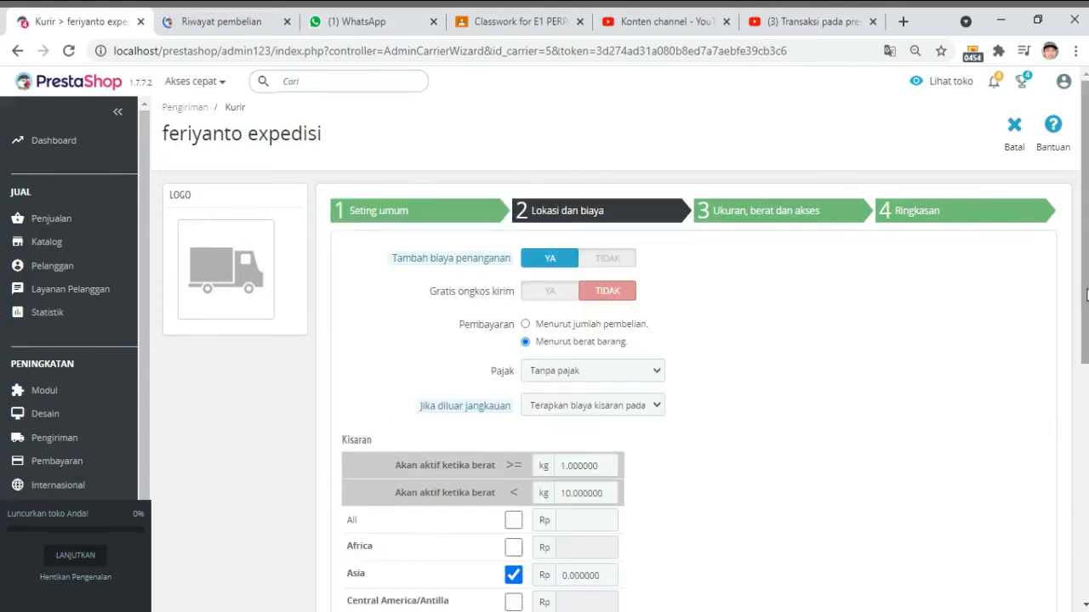
pyautogui.scroll(-2, 1086, 294)
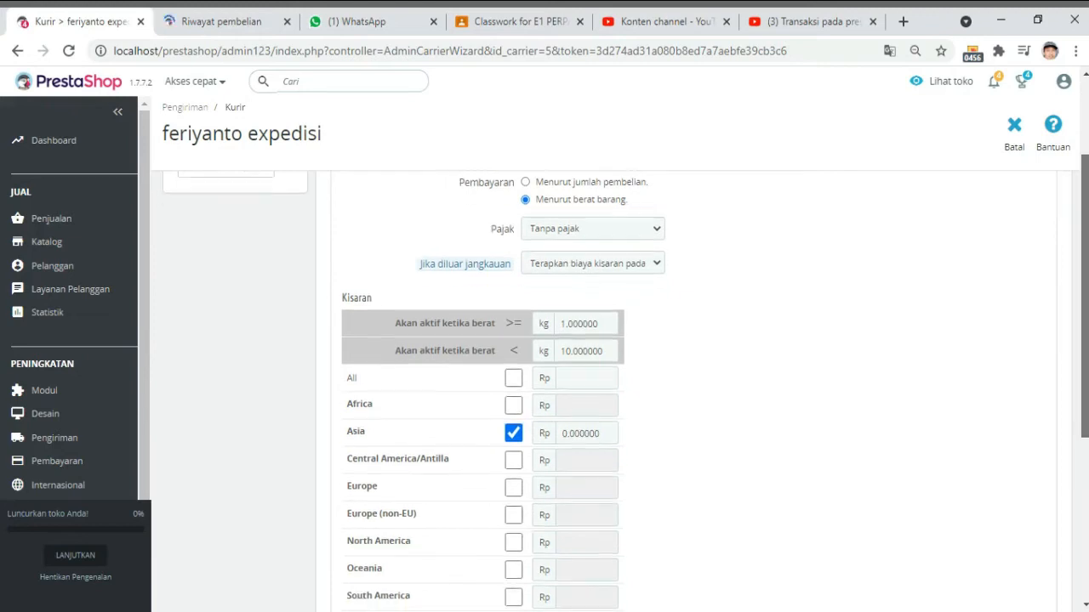
pyautogui.scroll(2, 1086, 293)
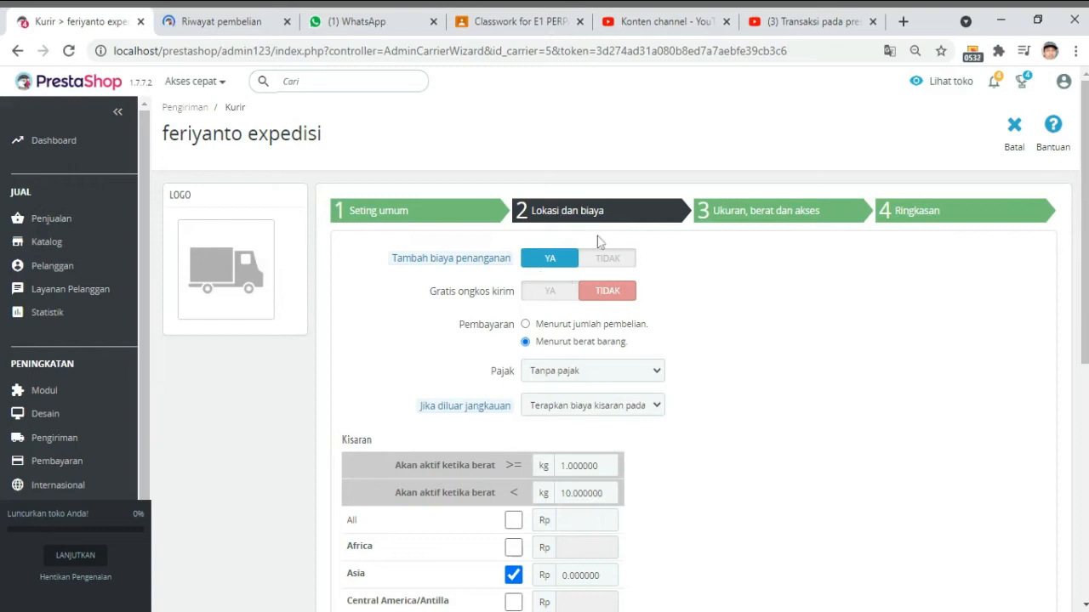
pyautogui.moveTo(513, 269)
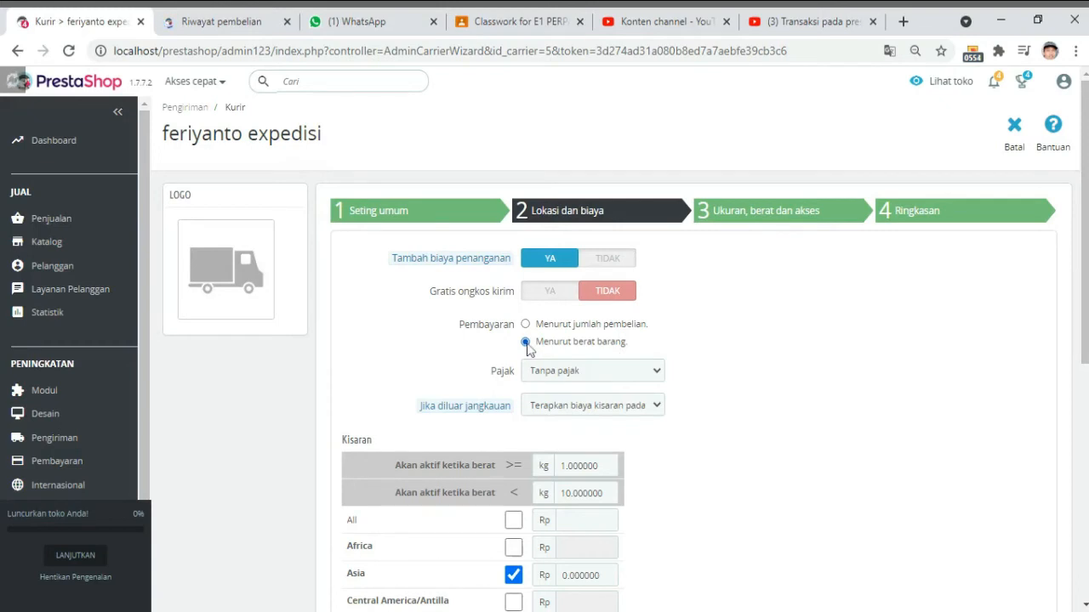
pyautogui.moveTo(1085, 320); pyautogui.dragTo(1083, 351)
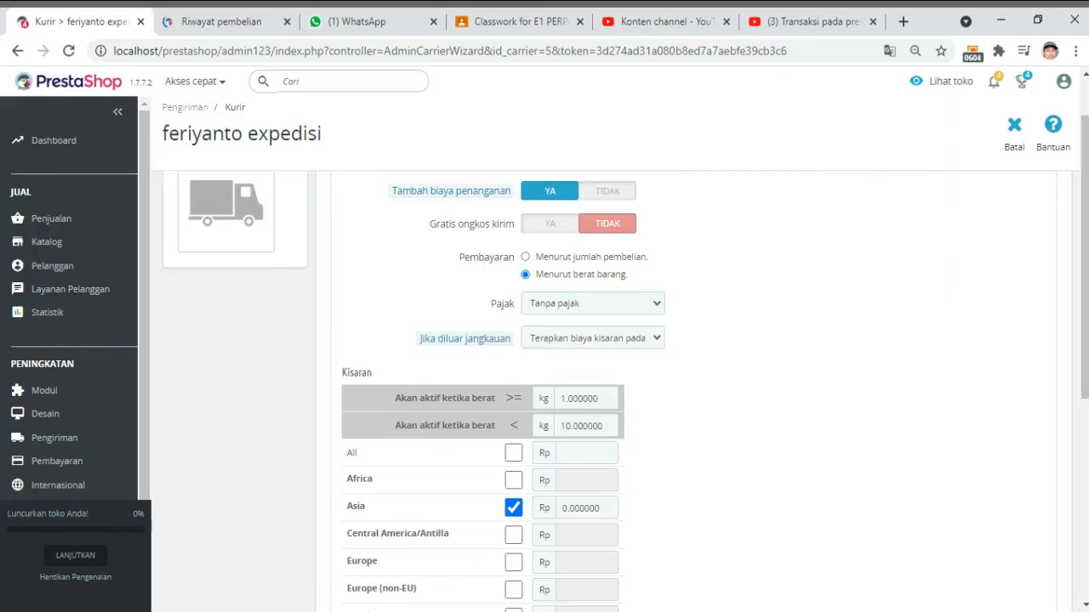
pyautogui.click(657, 340)
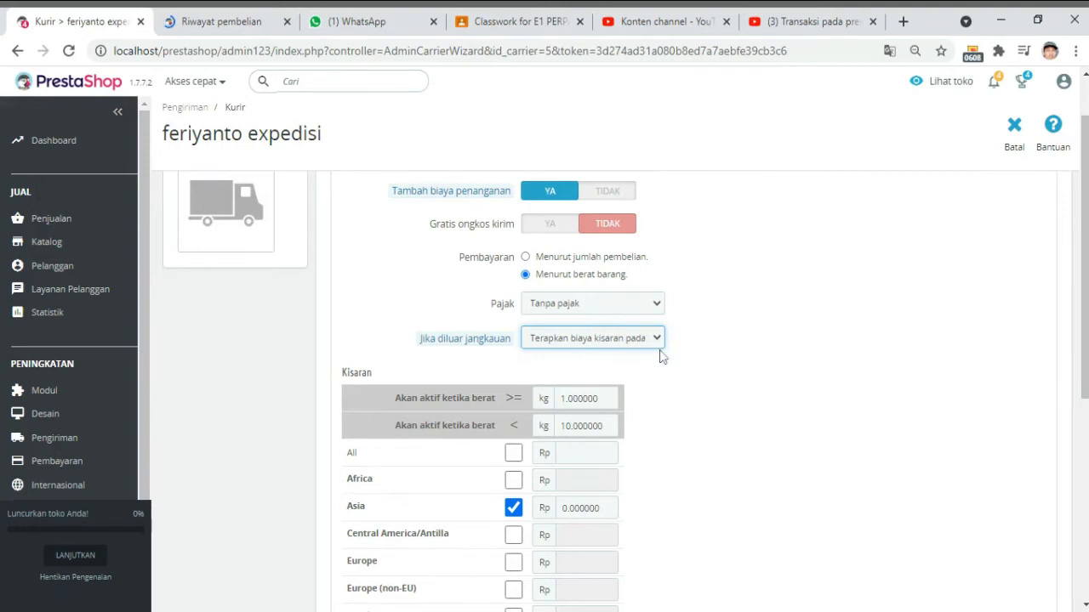
pyautogui.moveTo(1085, 389); pyautogui.dragTo(1086, 443)
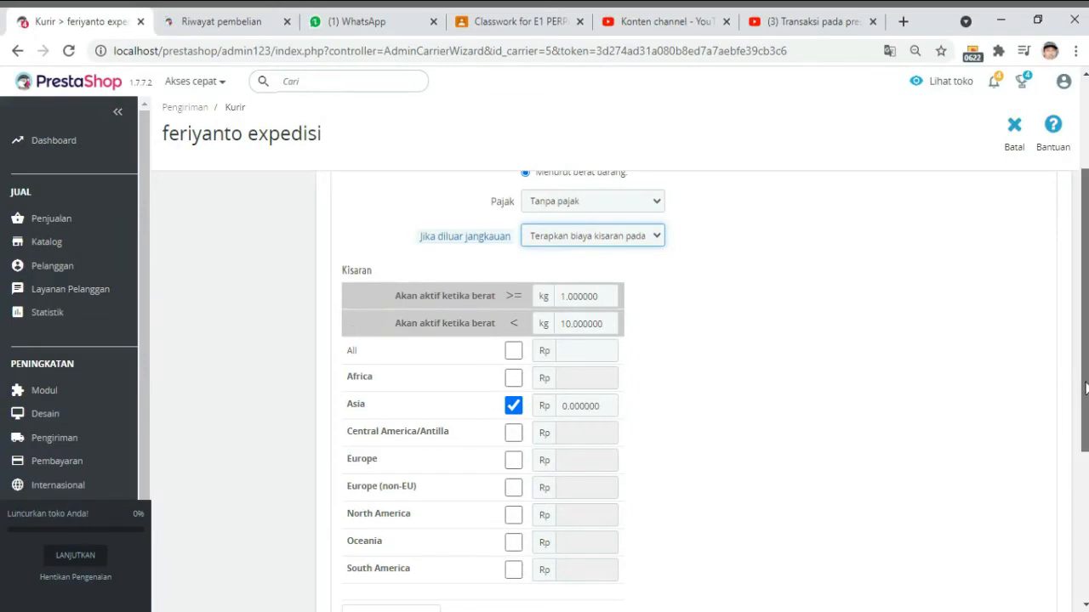
pyautogui.moveTo(1086, 389); pyautogui.dragTo(1086, 390)
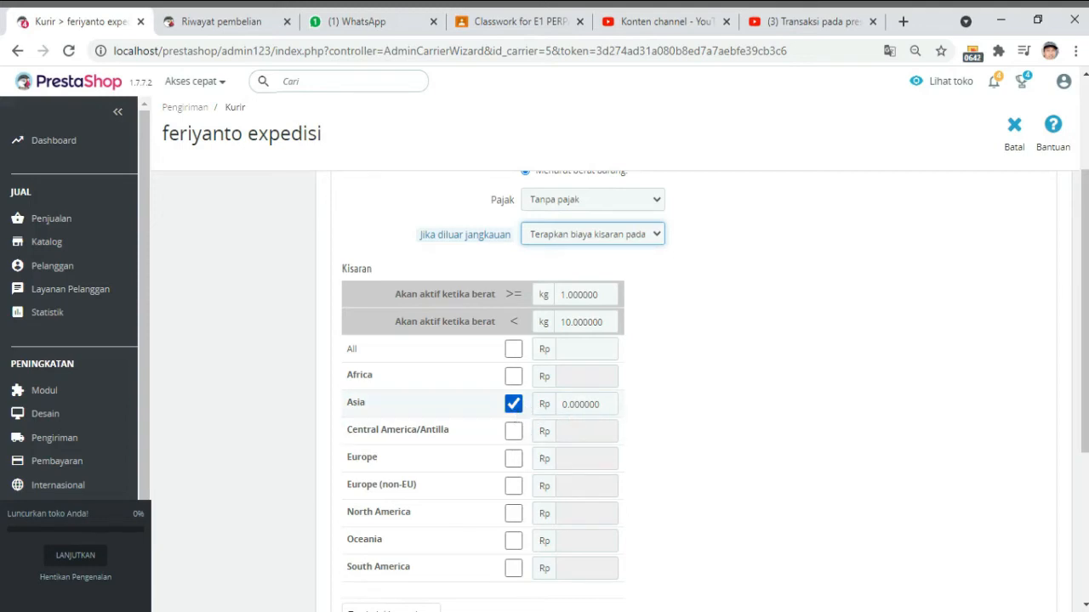
# Set the carrier's shipping cost for the Asia zone to Rp 10000.
pyautogui.doubleClick(595, 404)
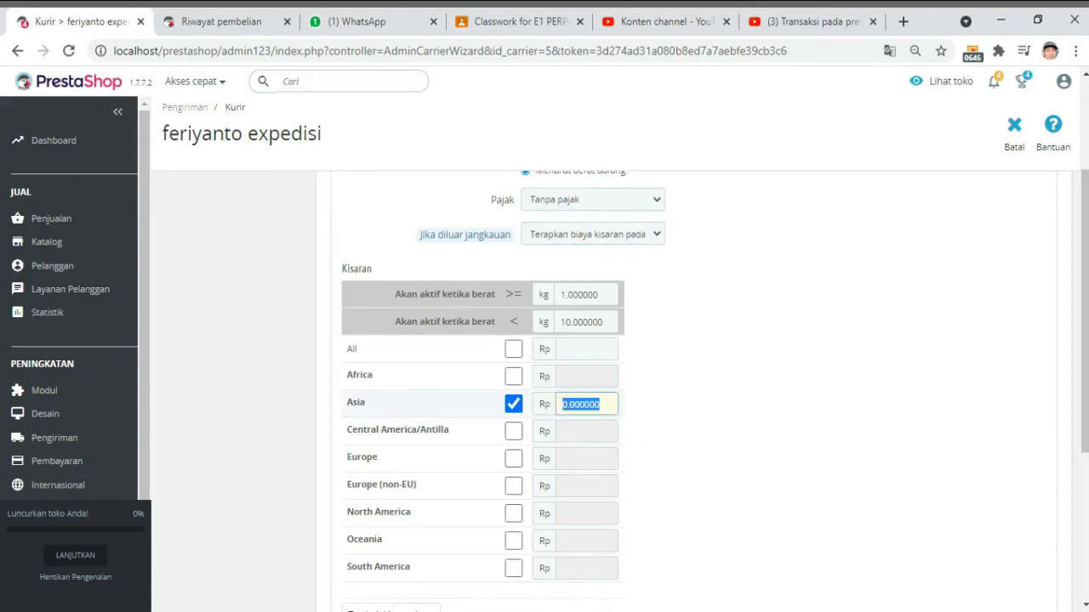
pyautogui.write('10000')
pyautogui.click(662, 423)
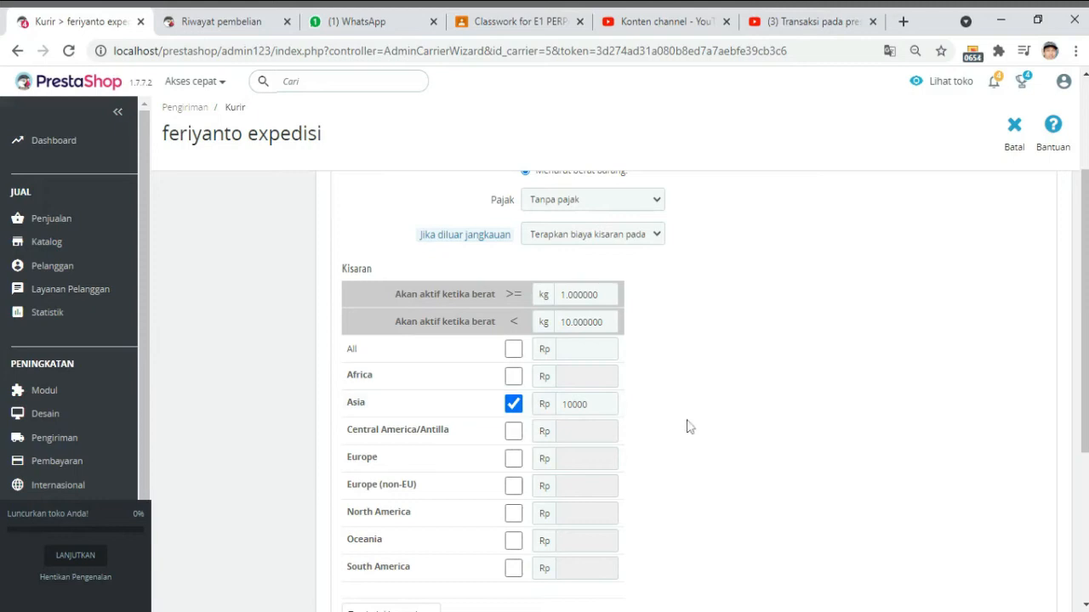
pyautogui.scroll(-1, 689, 426)
pyautogui.scroll(1, 689, 427)
pyautogui.scroll(-2, 644, 371)
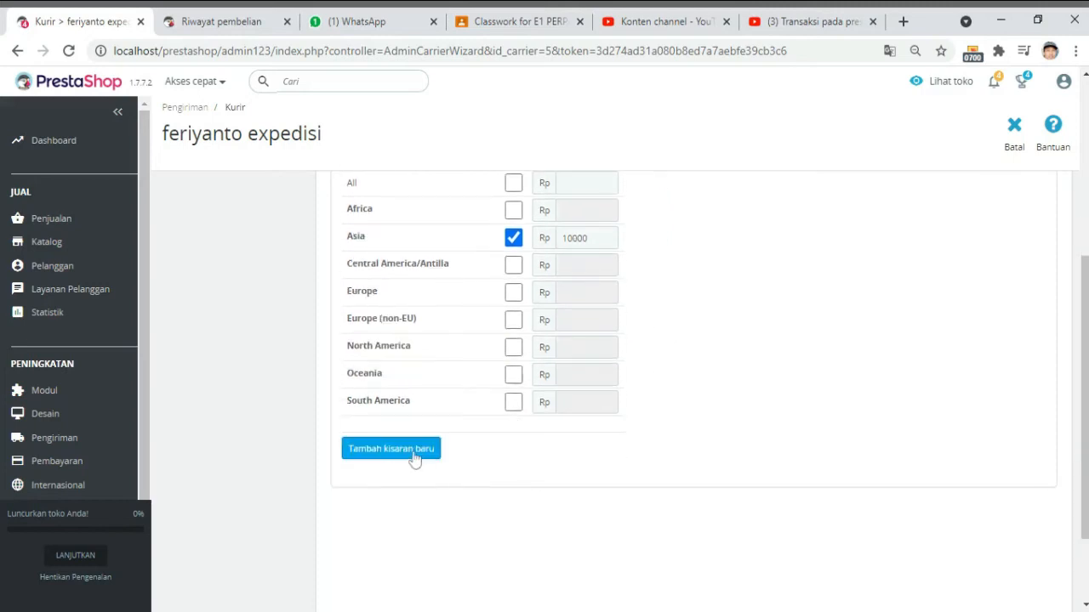
pyautogui.scroll(-2, 824, 422)
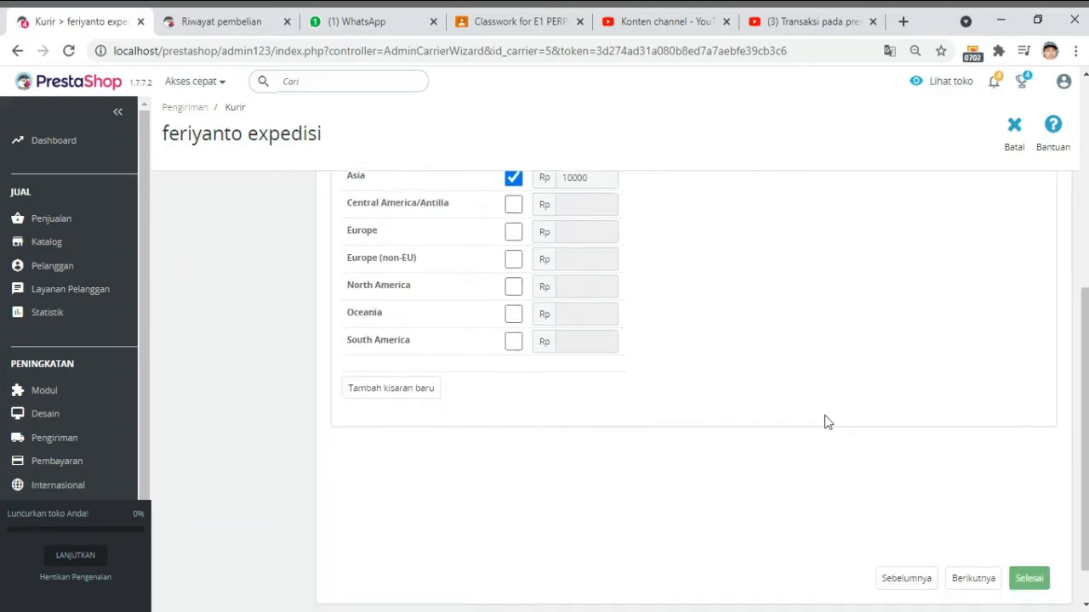
pyautogui.click(1049, 524)
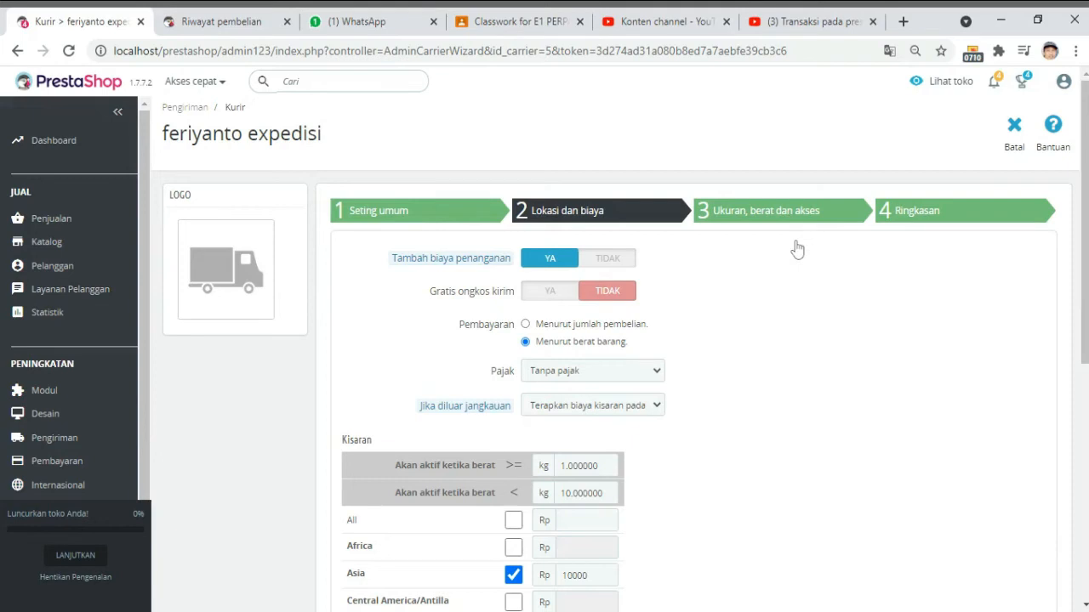
# Review the carrier's package size, weight and group access settings, as well as its Ringkasan summary.
pyautogui.click(793, 212)
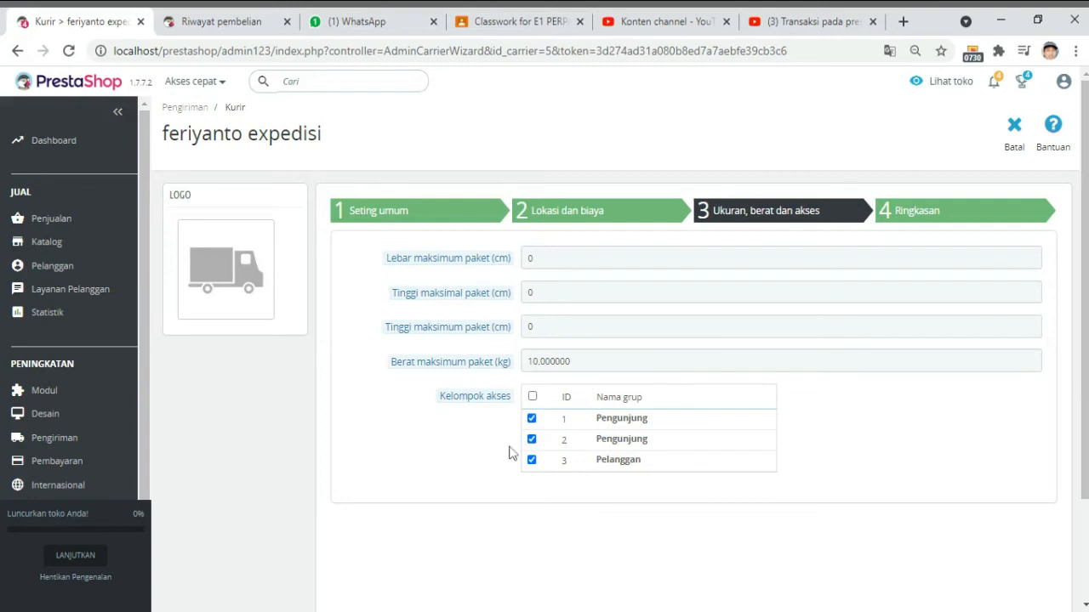
pyautogui.scroll(-3, 864, 486)
pyautogui.scroll(3, 864, 486)
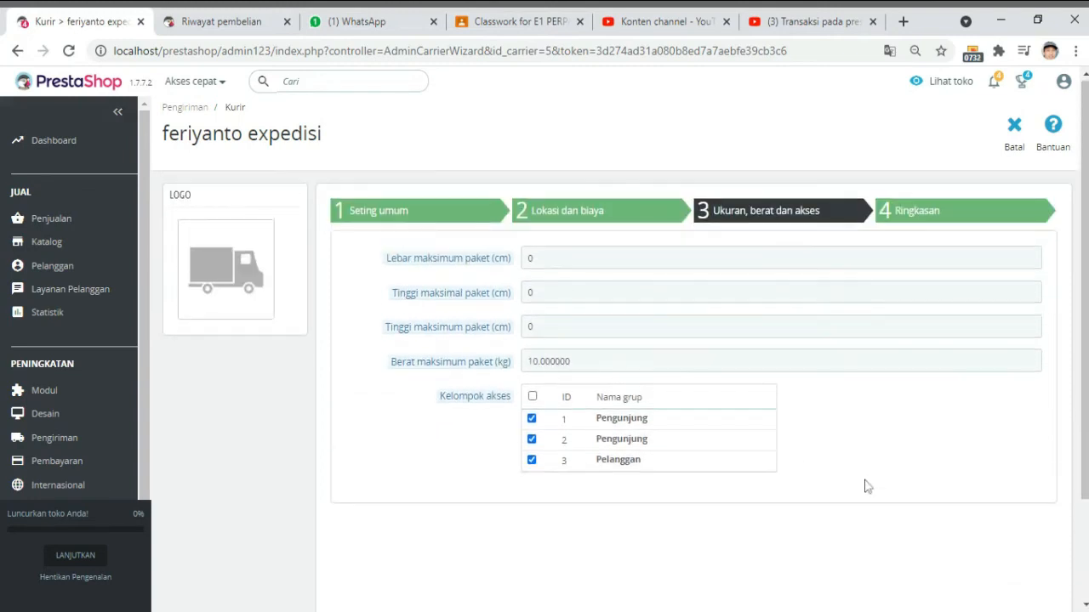
pyautogui.click(936, 212)
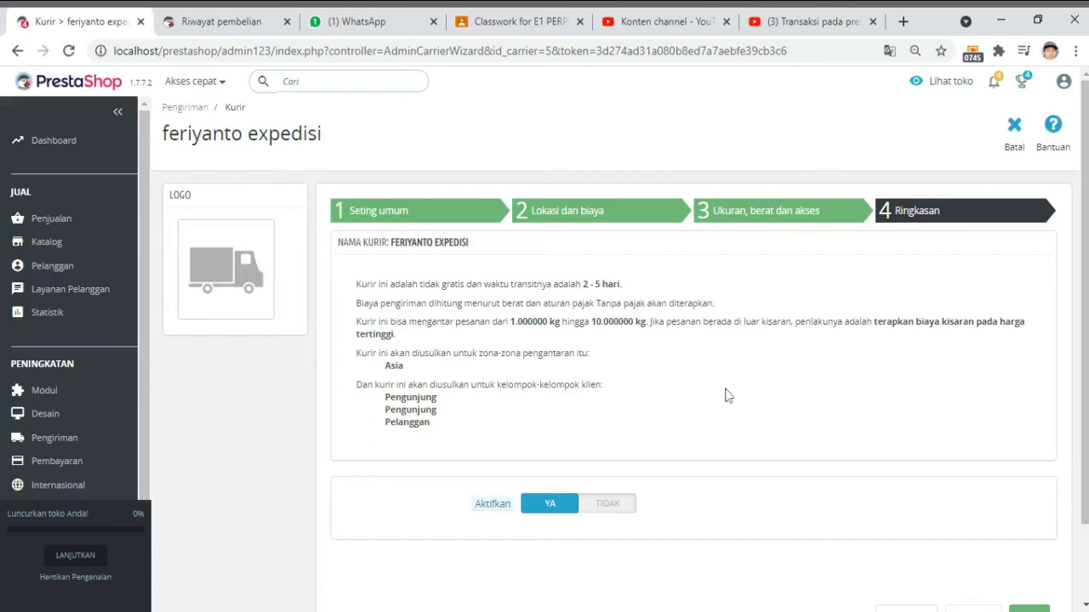
pyautogui.scroll(-1, 724, 394)
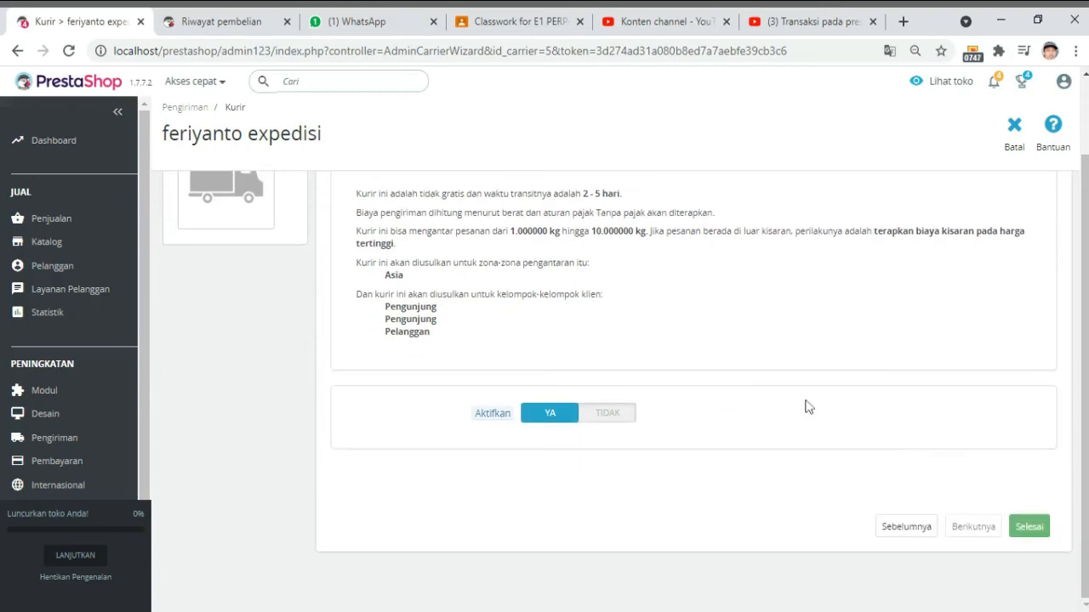
pyautogui.scroll(1, 806, 406)
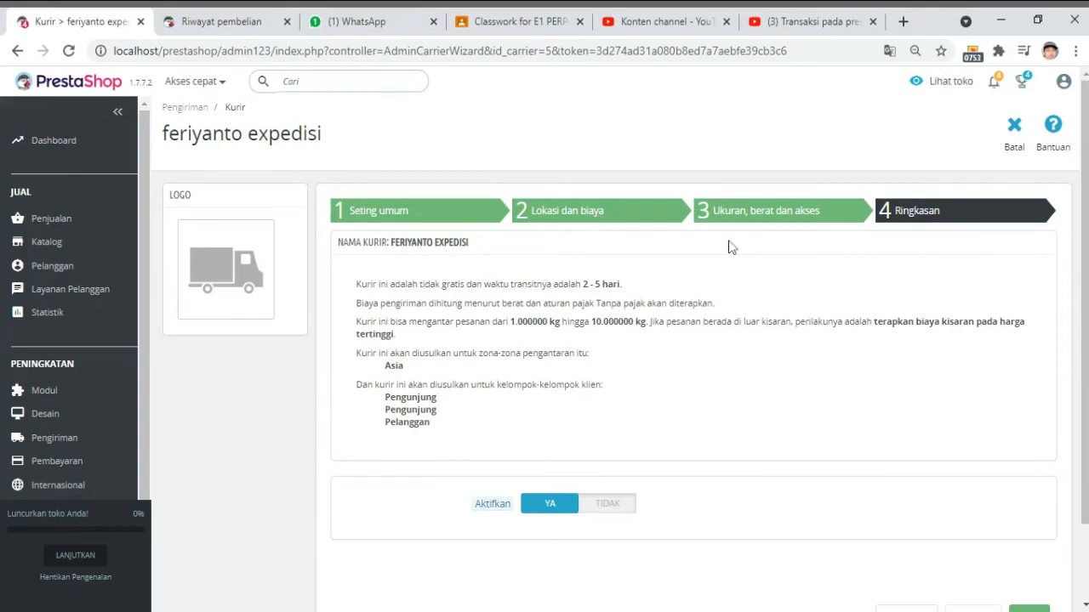
# Recheck the carrier's weight range and Asia zone cost under Lokasi dan biaya, and save the carrier.
pyautogui.click(647, 213)
pyautogui.scroll(-3, 722, 369)
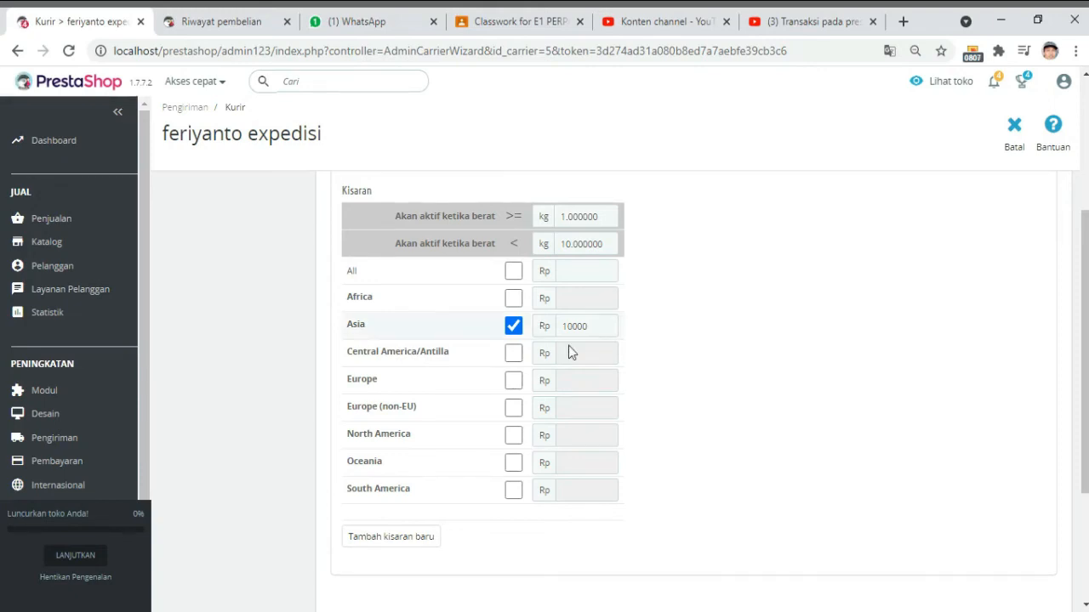
pyautogui.scroll(-3, 936, 420)
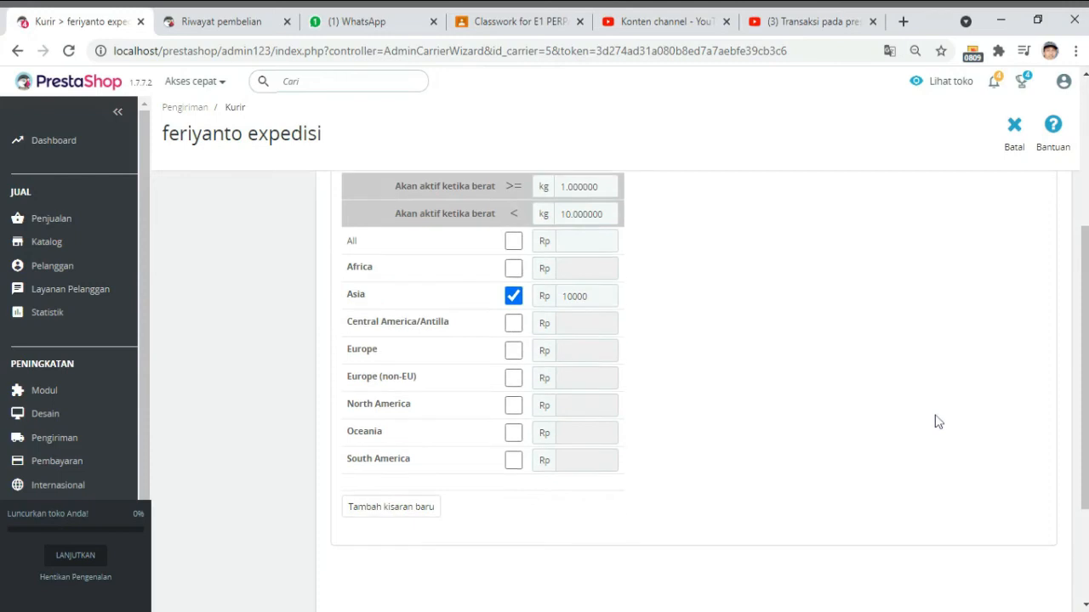
pyautogui.scroll(6, 1059, 520)
pyautogui.scroll(-3, 1056, 525)
pyautogui.scroll(-3, 1053, 570)
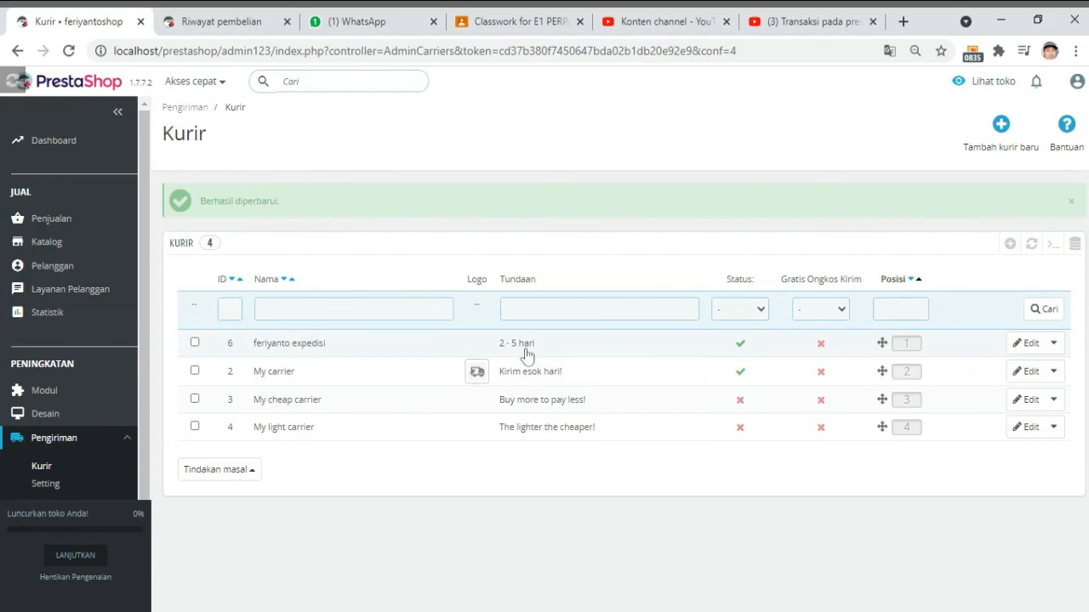
# Switch to the storefront, return to its home page and browse the products in the Handphone category.
pyautogui.click(221, 22)
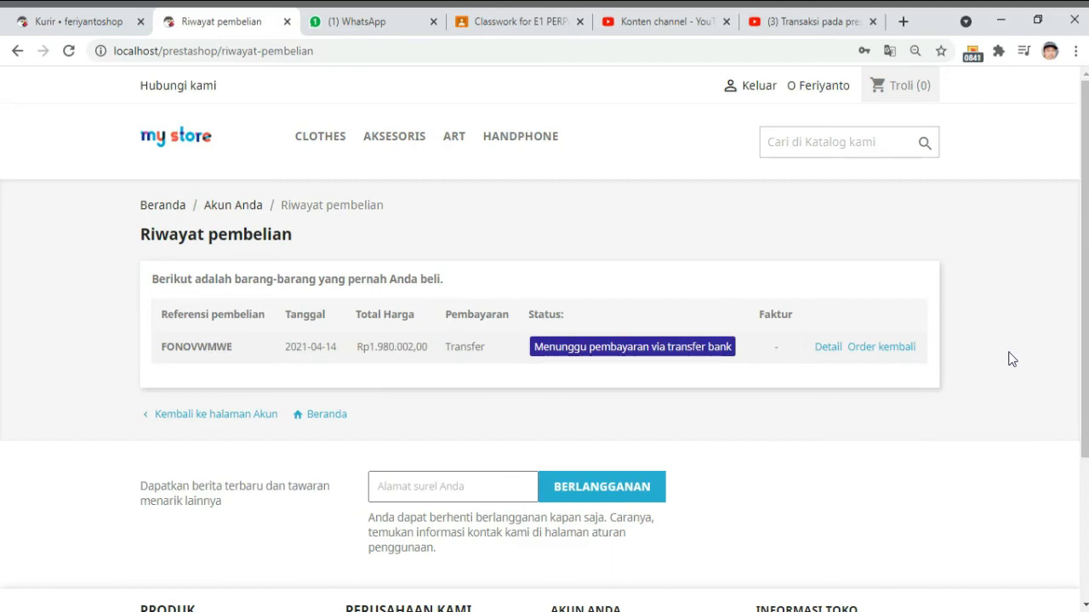
pyautogui.click(164, 213)
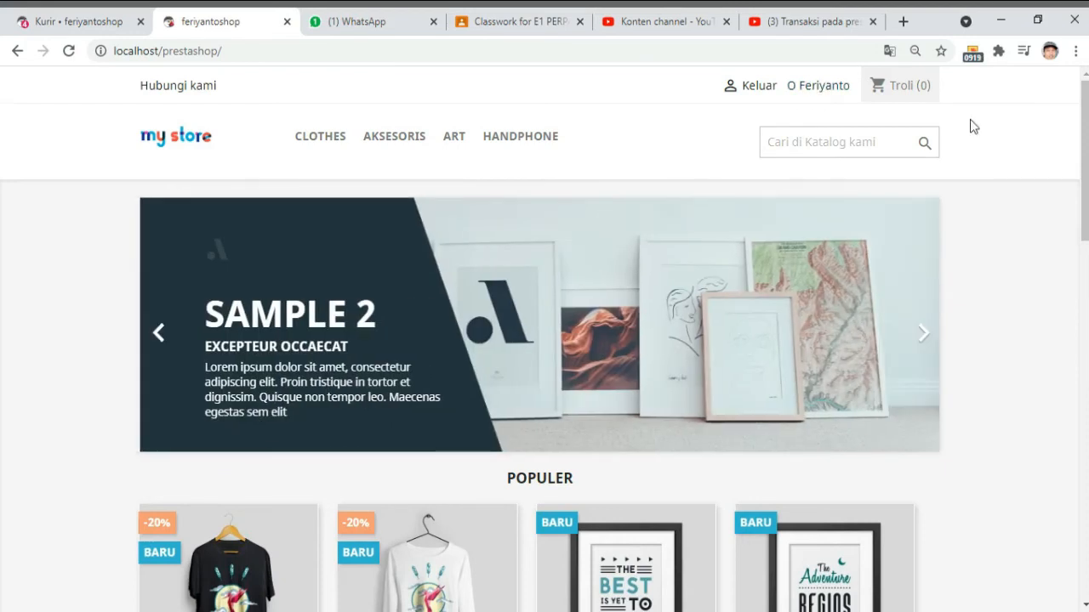
pyautogui.click(533, 140)
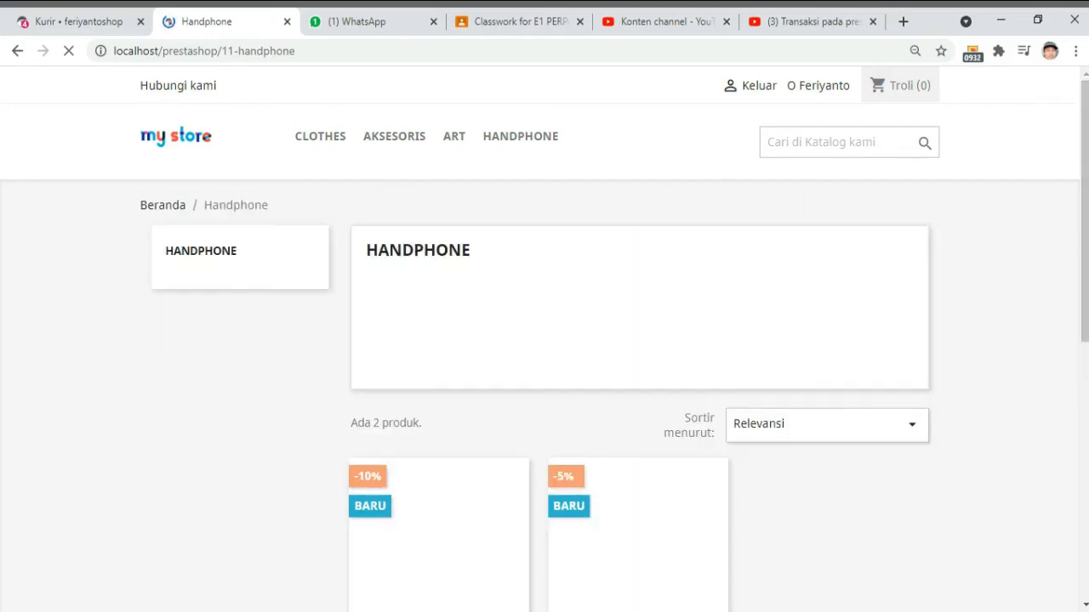
pyautogui.moveTo(1087, 238); pyautogui.dragTo(1087, 344)
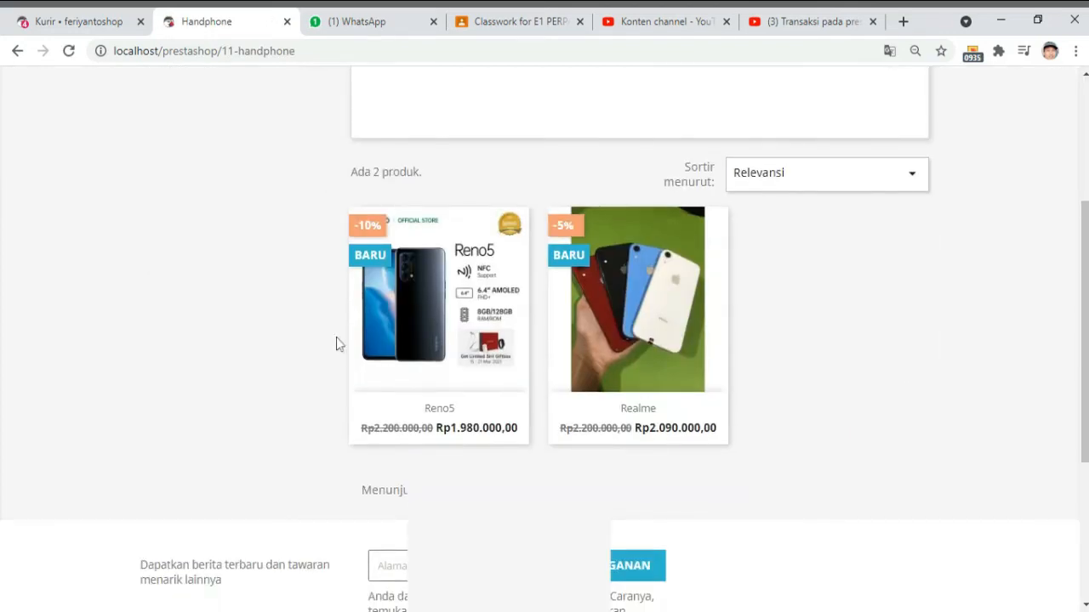
pyautogui.scroll(-2, 791, 406)
pyautogui.scroll(2, 791, 407)
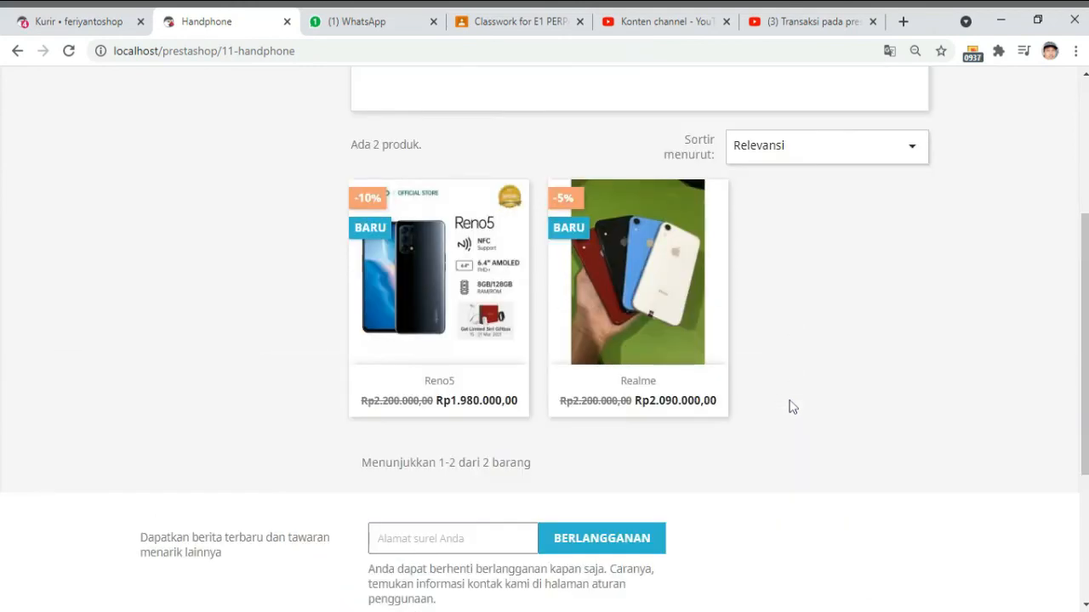
# Add one Realme phone to the cart from its product page and proceed to the shopping cart.
pyautogui.click(639, 320)
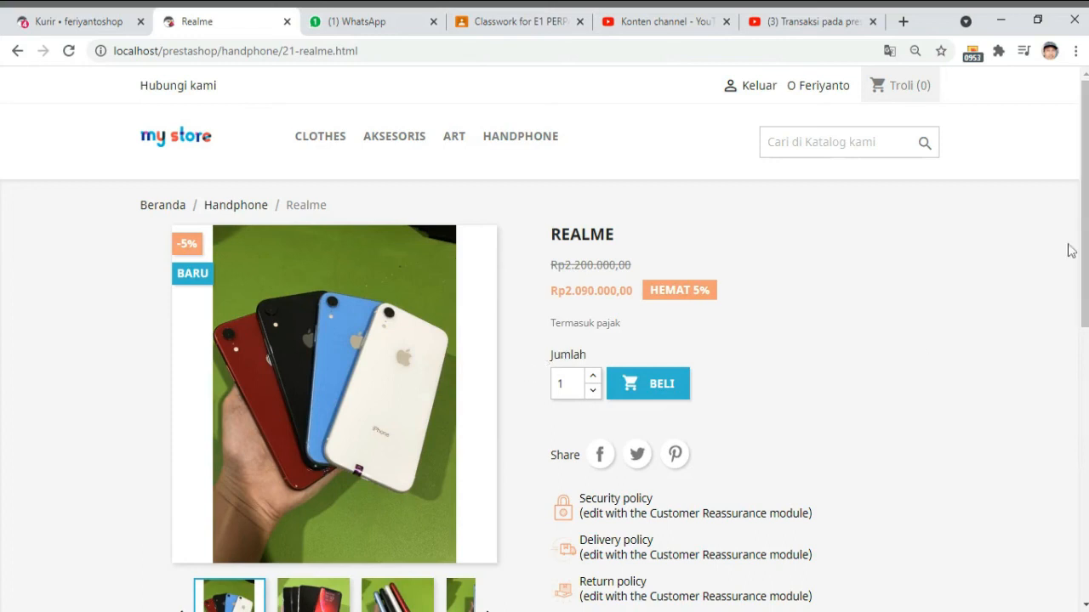
pyautogui.click(677, 398)
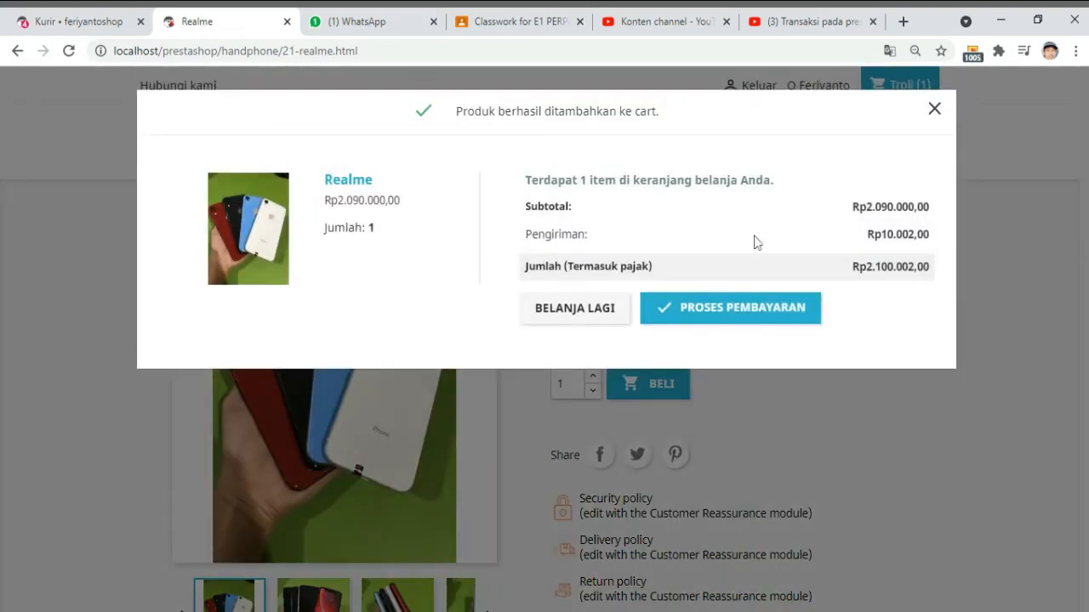
pyautogui.click(745, 318)
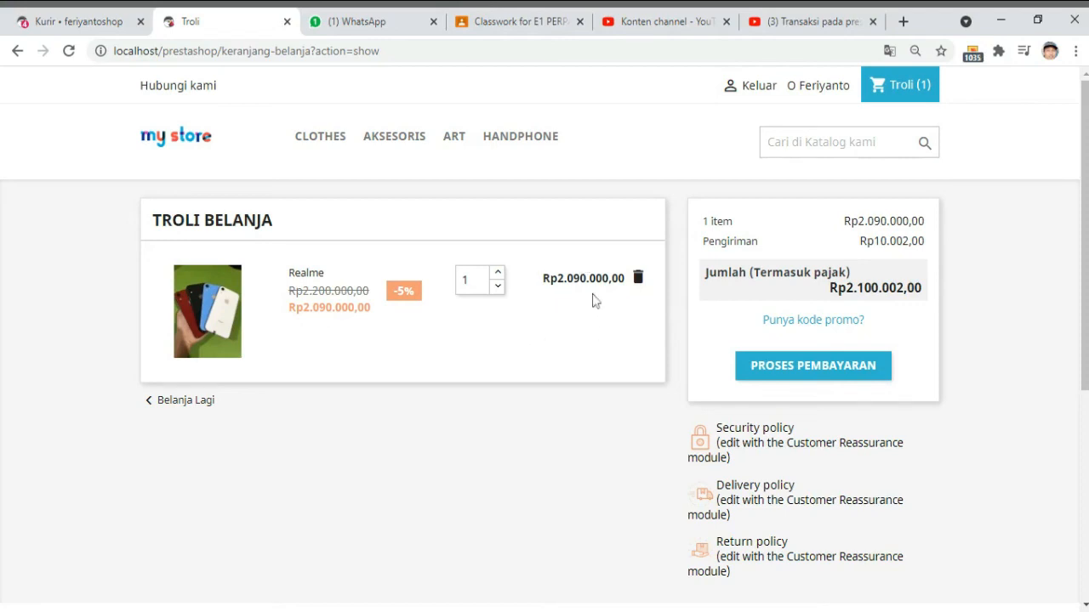
# Start the checkout from the cart and continue past the Alamat section with the saved customer address.
pyautogui.click(849, 376)
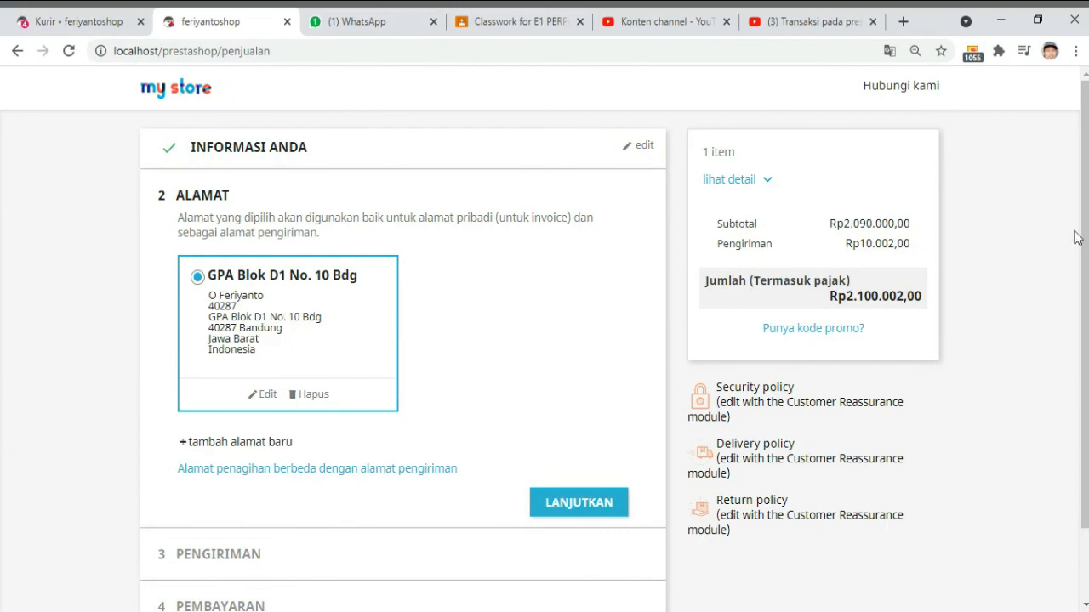
pyautogui.moveTo(1085, 270); pyautogui.dragTo(1084, 313)
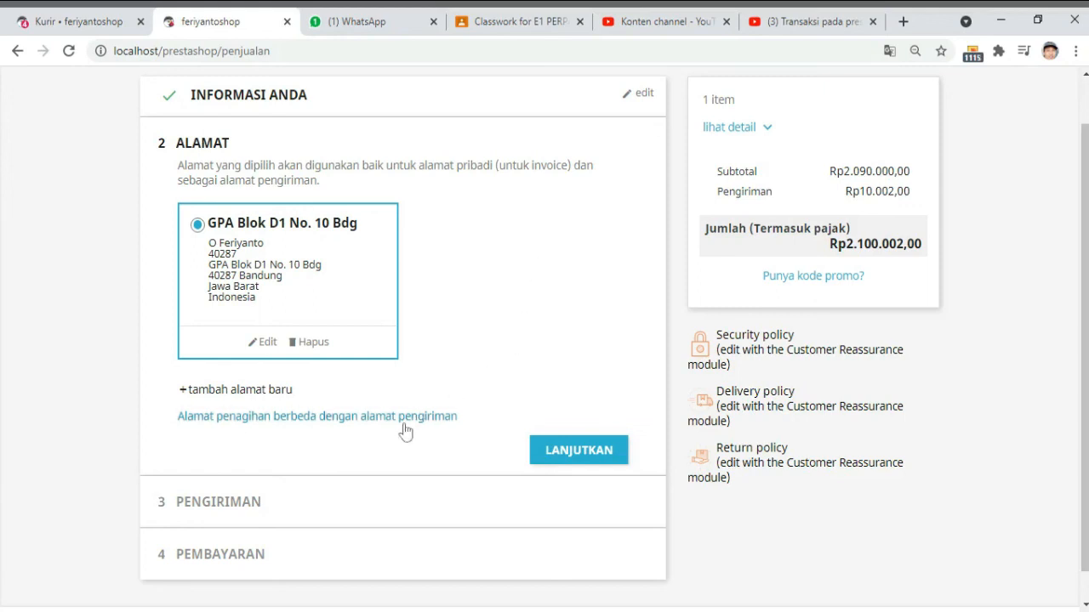
pyautogui.click(602, 458)
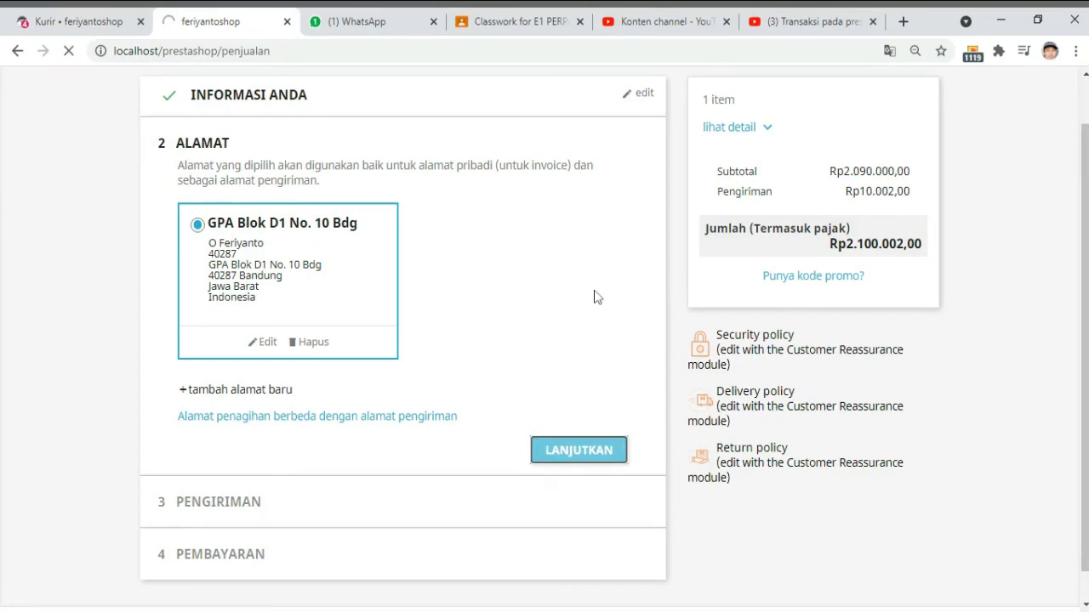